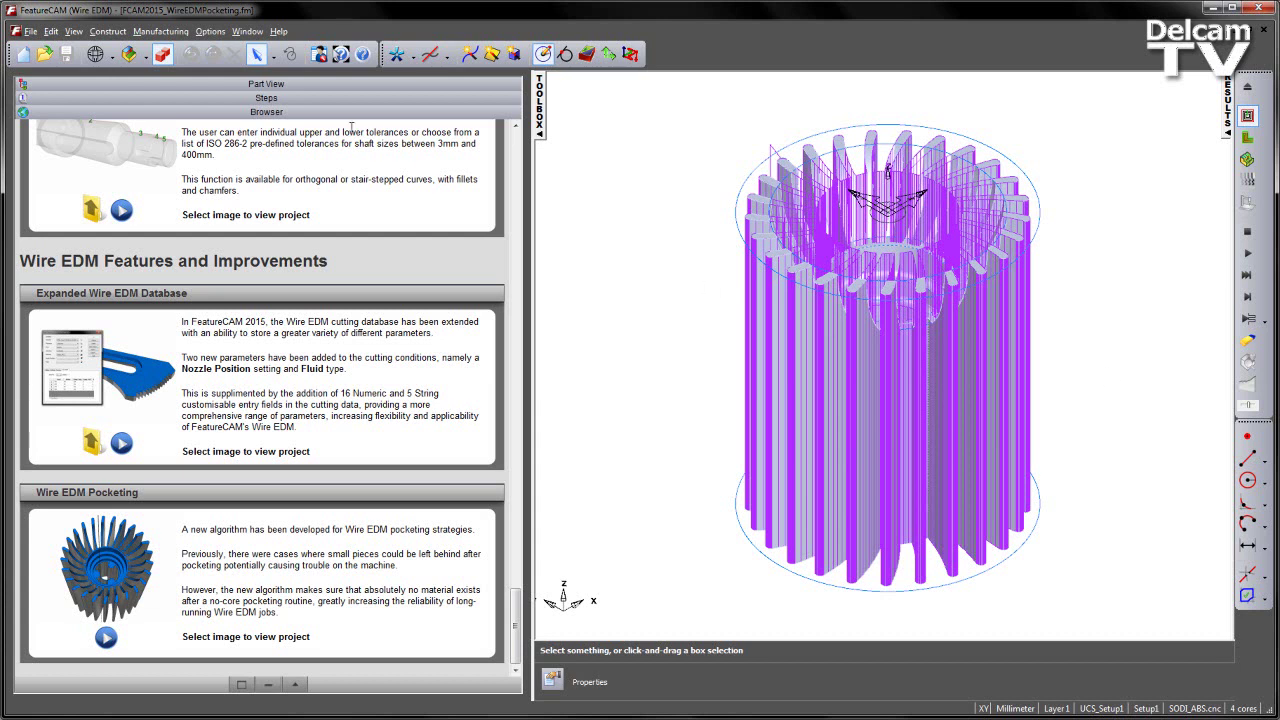
Step: Show the part tree with the blade and pocketing features, then view the bladed part from below and tilted
{"action": "left_click", "coordinate": [330, 90]}
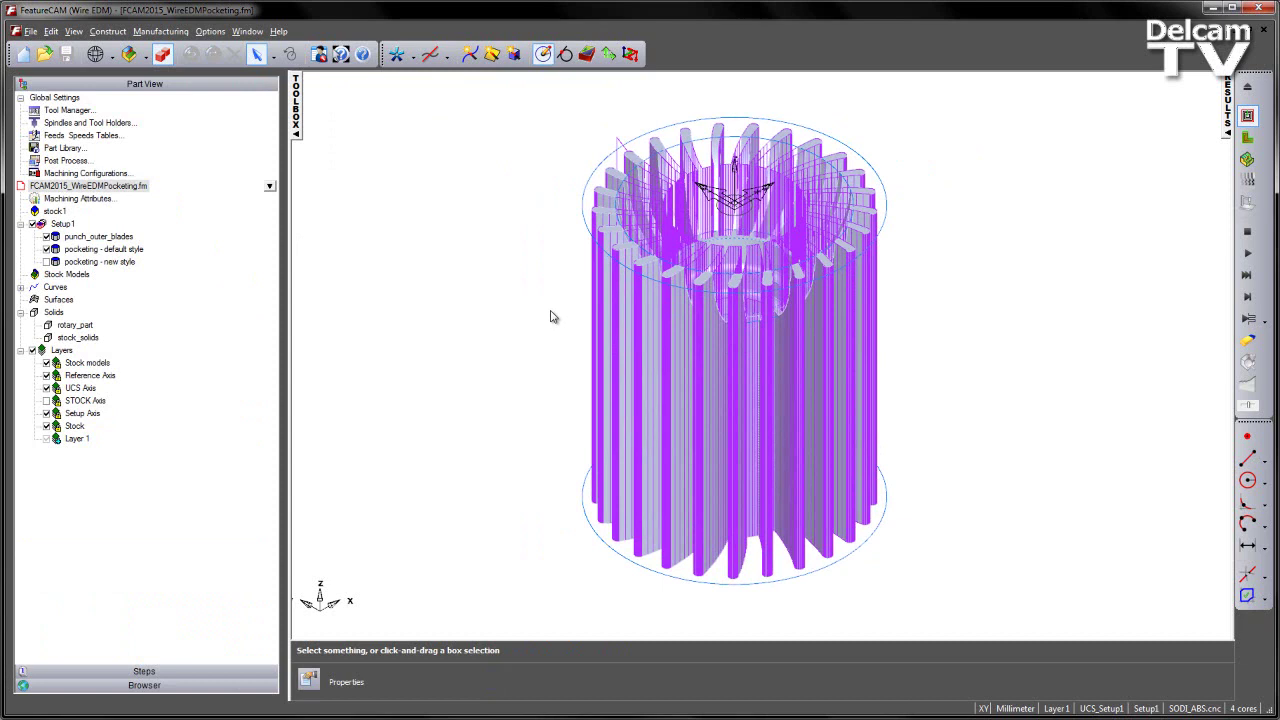
{"action": "left_click", "coordinate": [95, 54]}
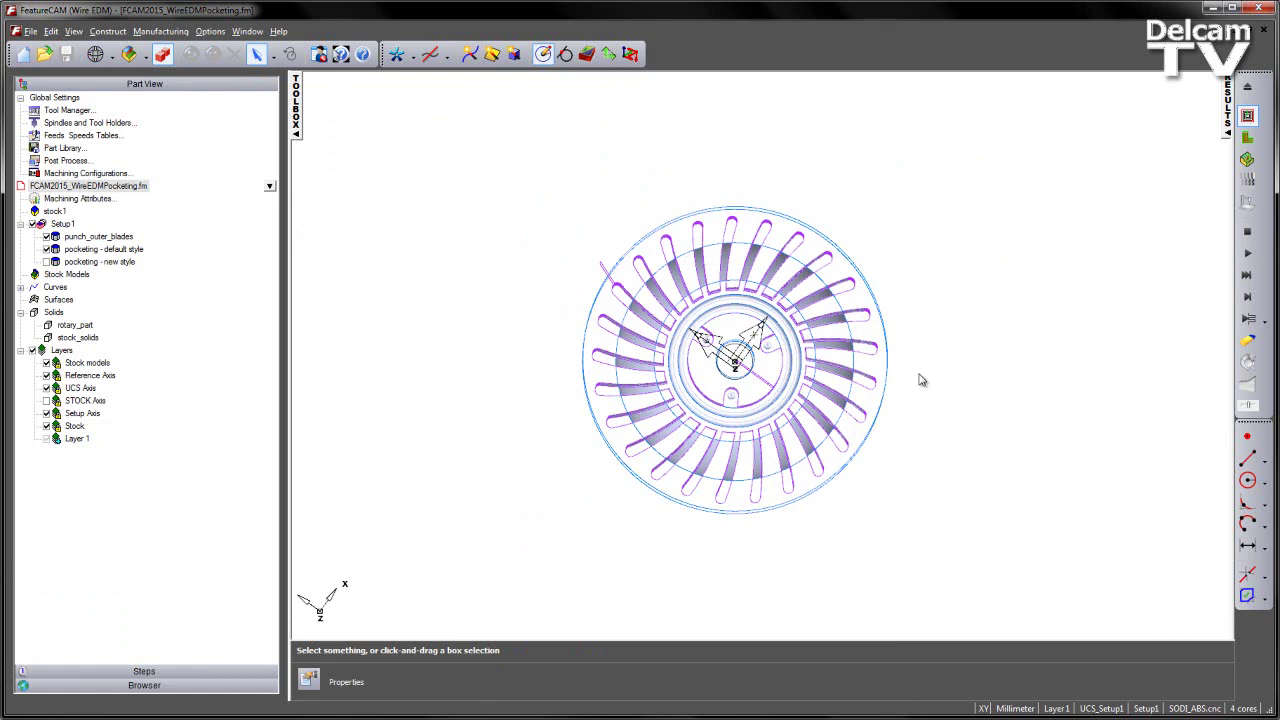
{"action": "middle_click_drag", "start_coordinate": [770, 487], "coordinate": [665, 380]}
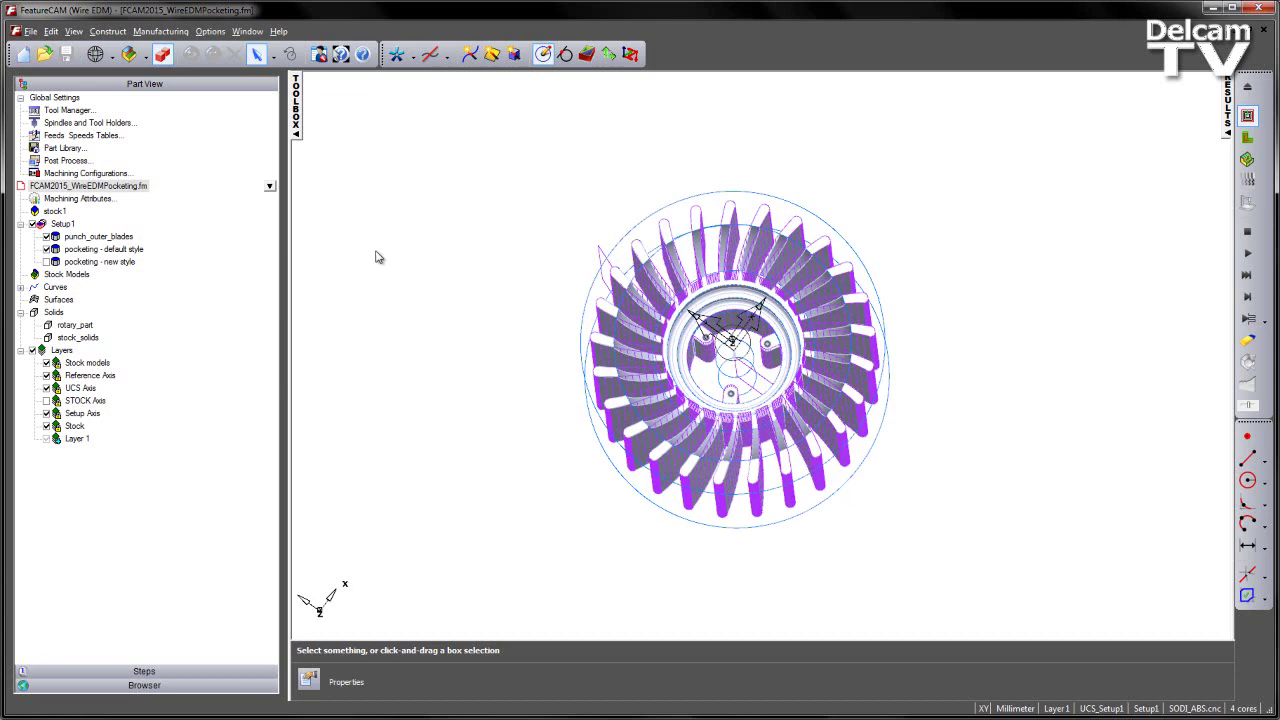
Step: From Top view, start the 3D cutting simulation of the part and end the run
{"action": "key", "text": "F5"}
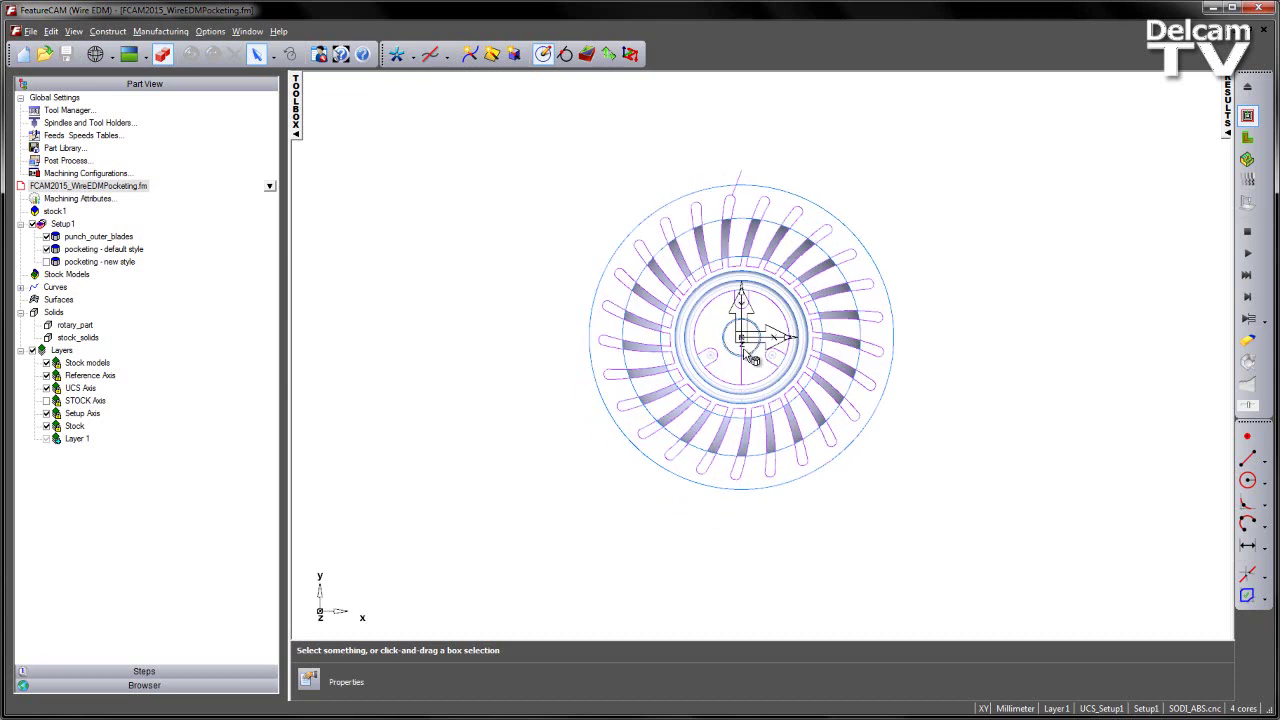
{"action": "scroll", "coordinate": [838, 330], "scroll_direction": "up", "scroll_amount": 3}
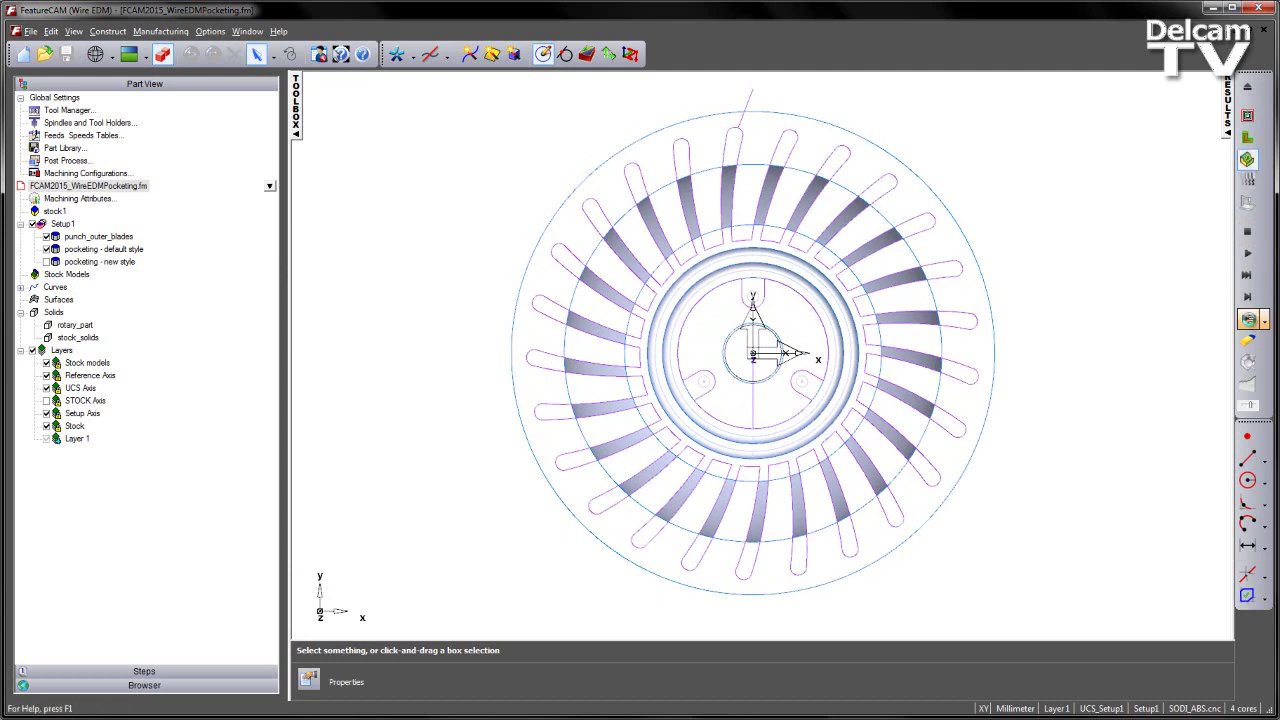
{"action": "left_click", "coordinate": [1248, 318]}
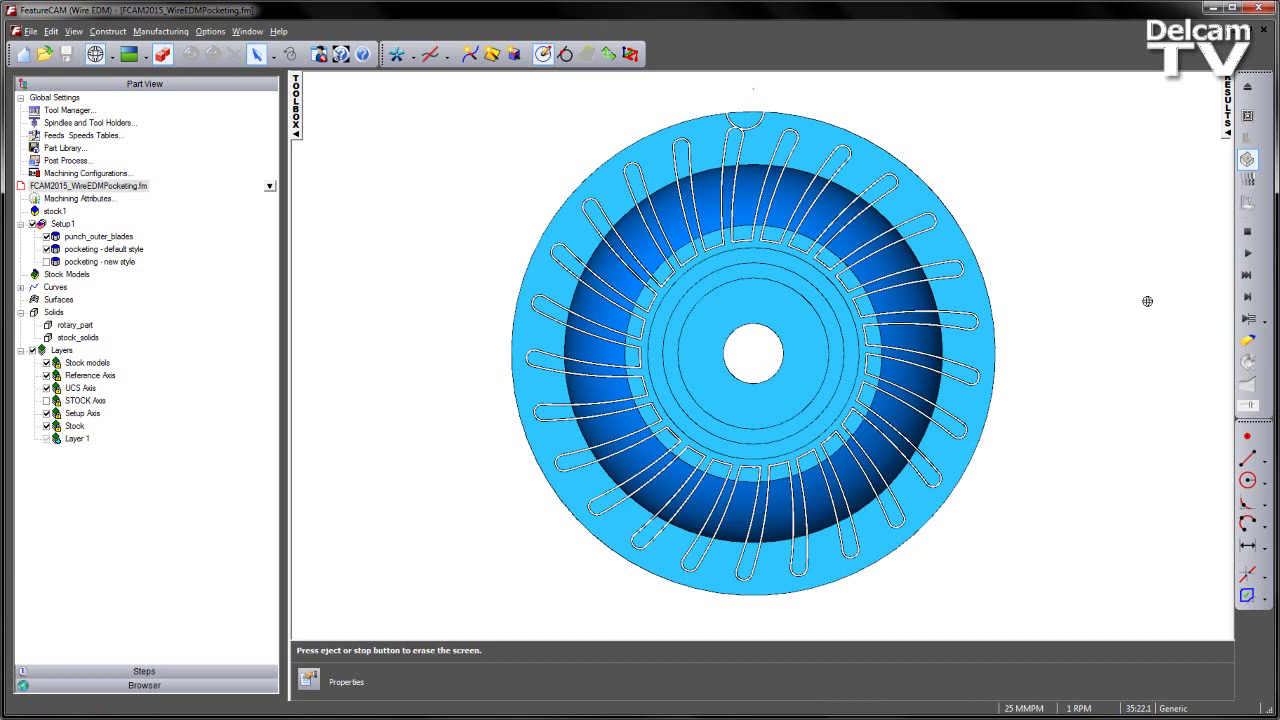
{"action": "left_click", "coordinate": [256, 54]}
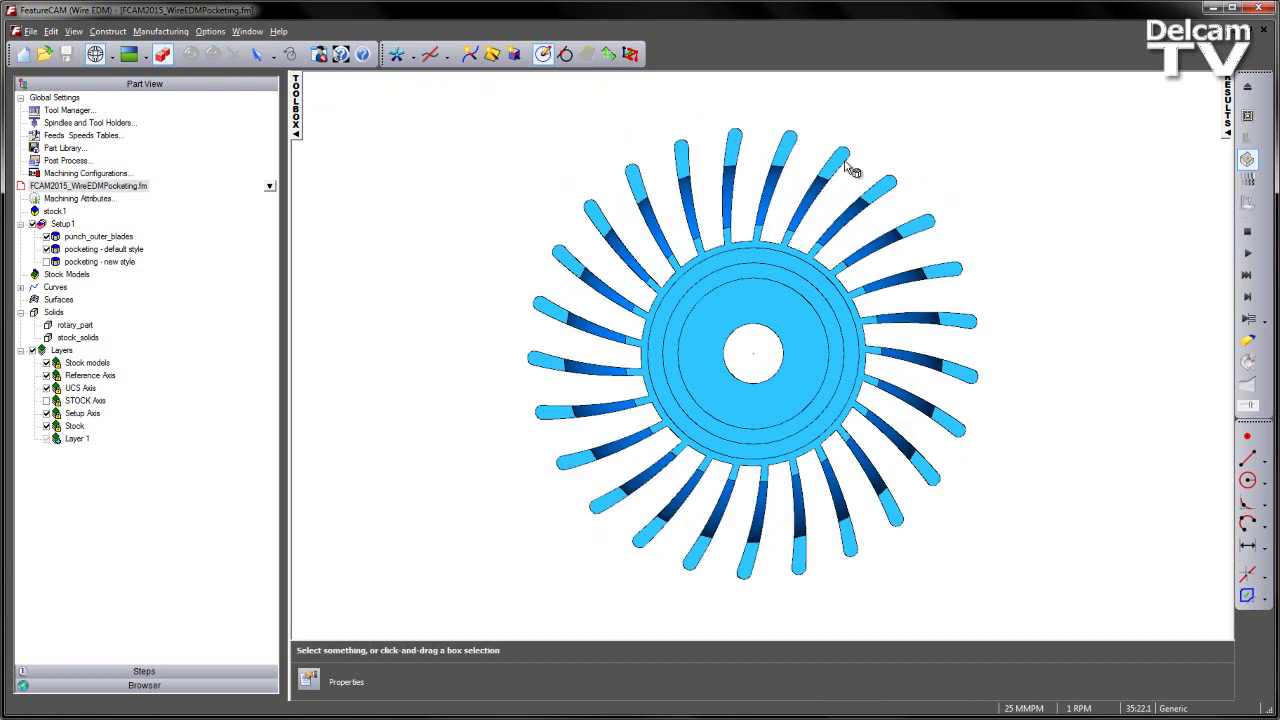
Step: Orbit and zoom in to inspect the arc-shaped pocket slot beside the centre bore
{"action": "middle_click_drag", "start_coordinate": [832, 466], "coordinate": [730, 186]}
{"action": "scroll", "coordinate": [765, 370], "scroll_direction": "up", "scroll_amount": 5}
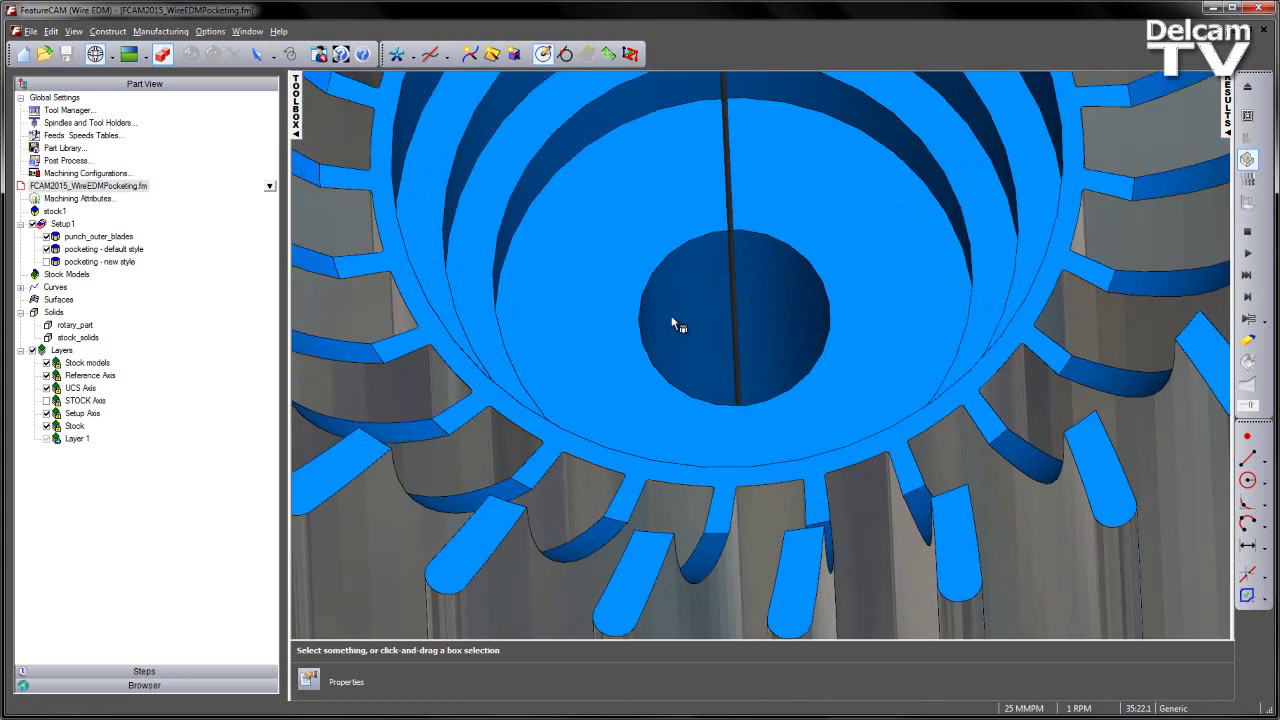
{"action": "mouse_move", "coordinate": [768, 290]}
{"action": "middle_mouse_down"}
{"action": "mouse_move", "coordinate": [794, 372]}
{"action": "mouse_move", "coordinate": [780, 352]}
{"action": "mouse_move", "coordinate": [774, 451]}
{"action": "mouse_move", "coordinate": [802, 445]}
{"action": "mouse_move", "coordinate": [771, 450]}
{"action": "middle_mouse_up"}
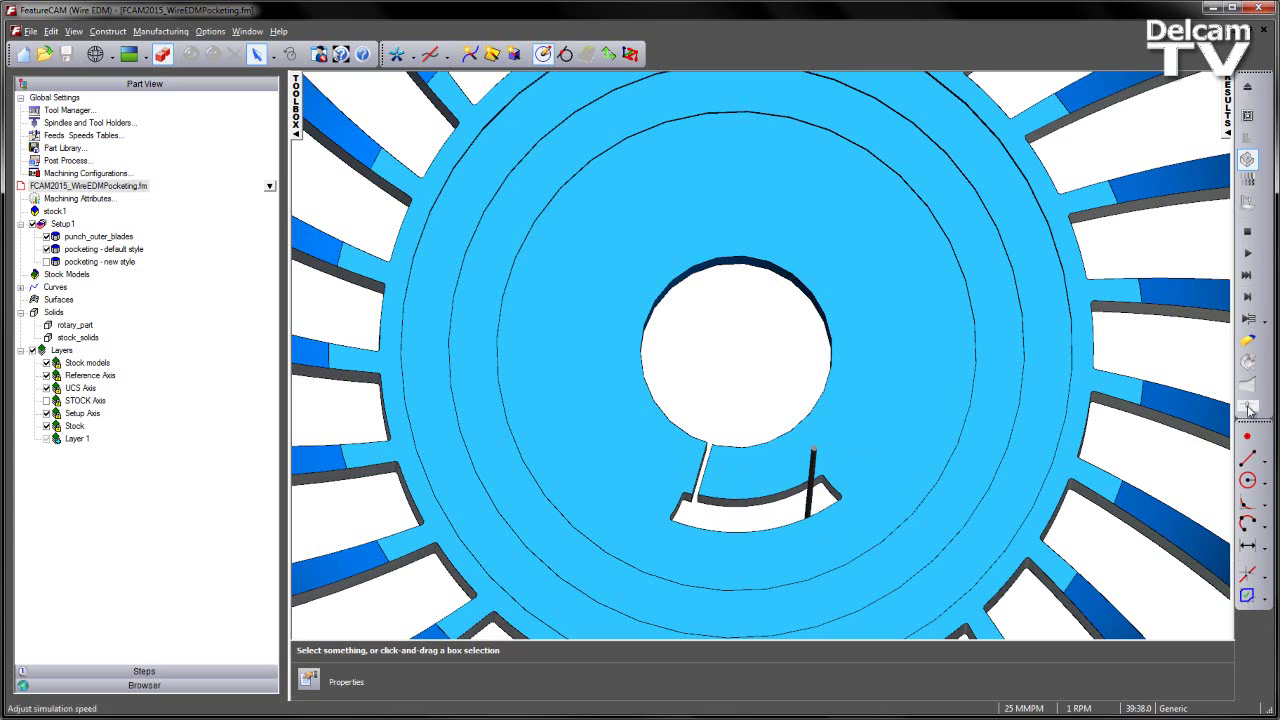
Step: Resume the simulation until all three lobed pockets are cut, leaving a thin ring around the bore
{"action": "left_click", "coordinate": [1247, 256]}
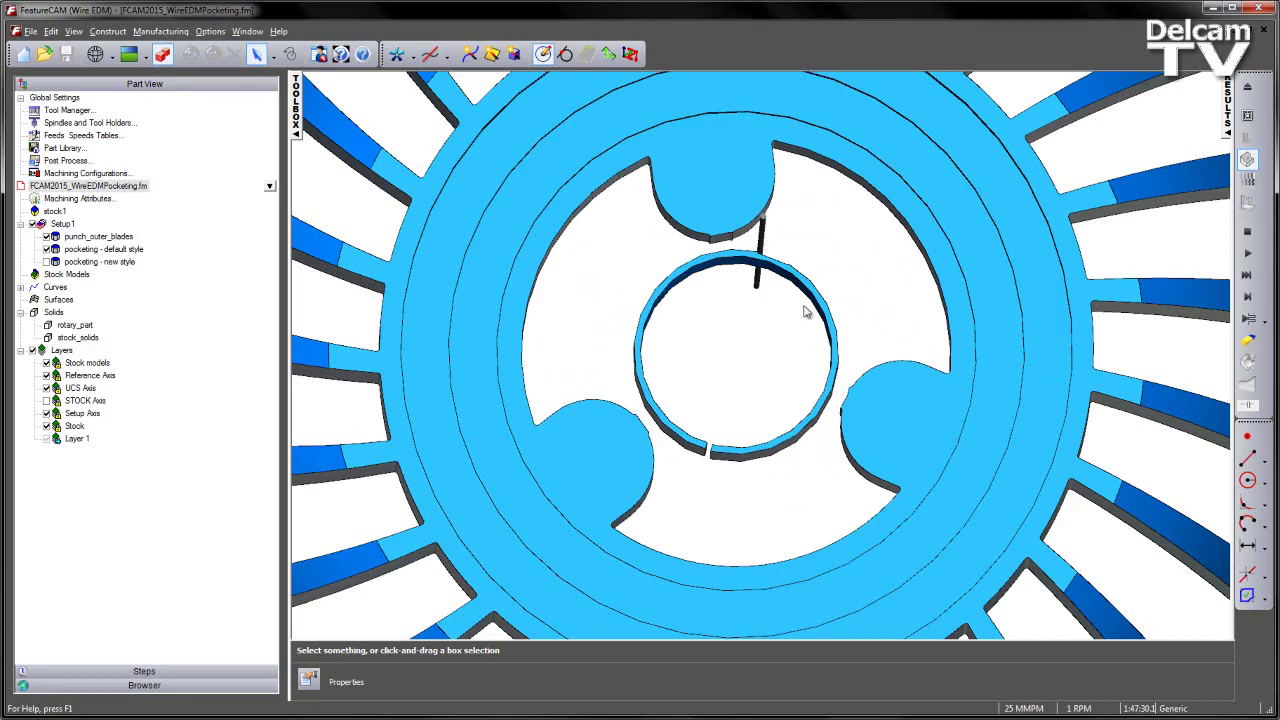
Step: Resume the simulation to cut away the inner ring, check the cleared core, then stop simulating
{"action": "middle_click_drag", "start_coordinate": [805, 312], "coordinate": [733, 374]}
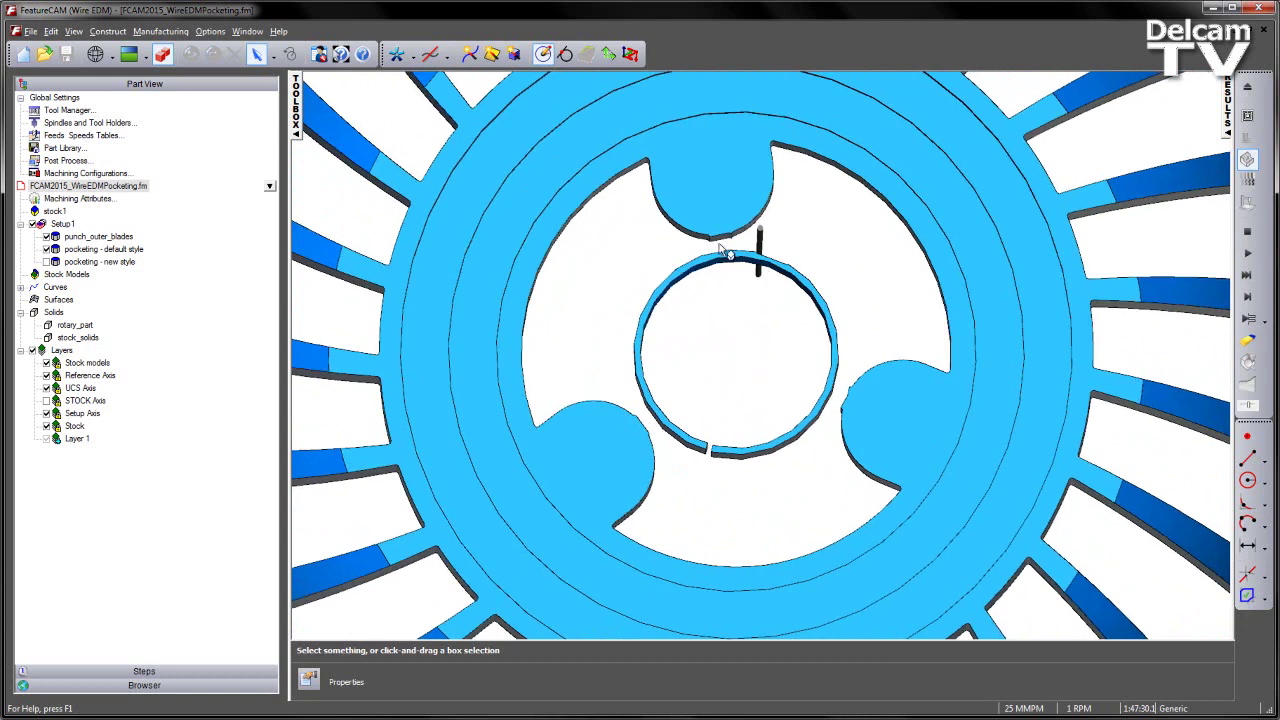
{"action": "left_click", "coordinate": [1249, 256]}
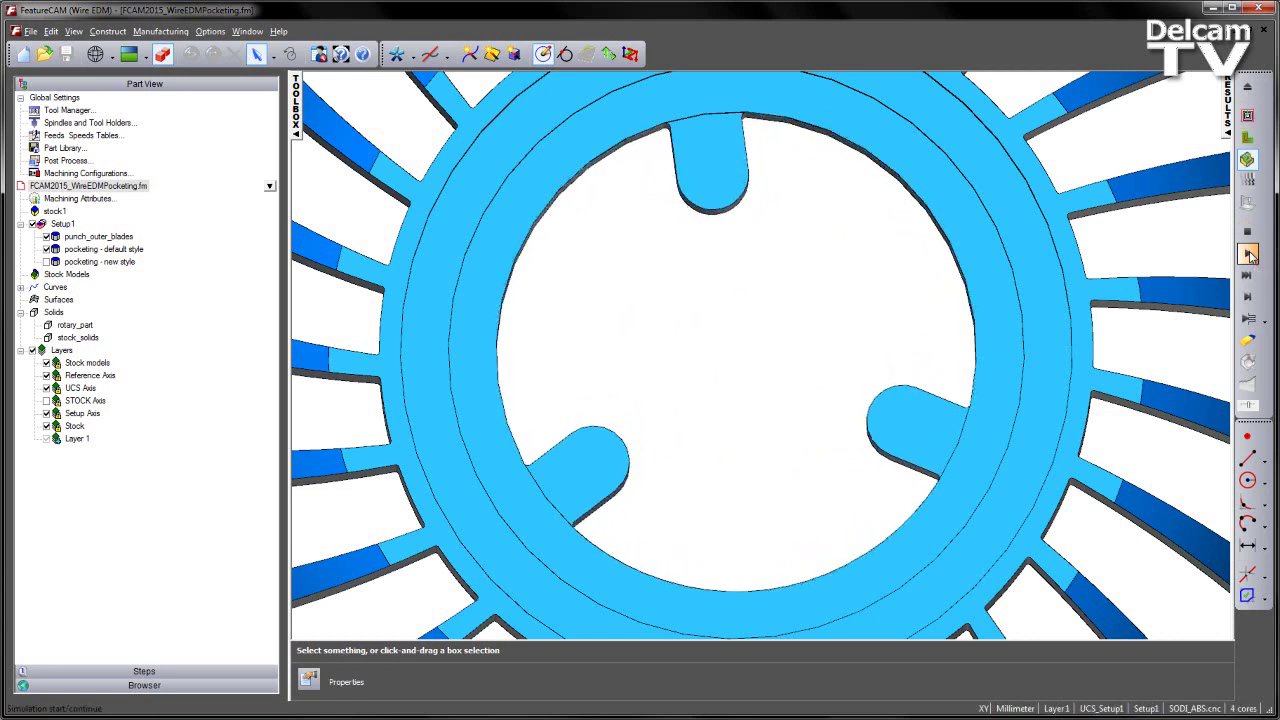
{"action": "mouse_move", "coordinate": [753, 432]}
{"action": "middle_mouse_down"}
{"action": "mouse_move", "coordinate": [754, 406]}
{"action": "mouse_move", "coordinate": [752, 428]}
{"action": "middle_mouse_up"}
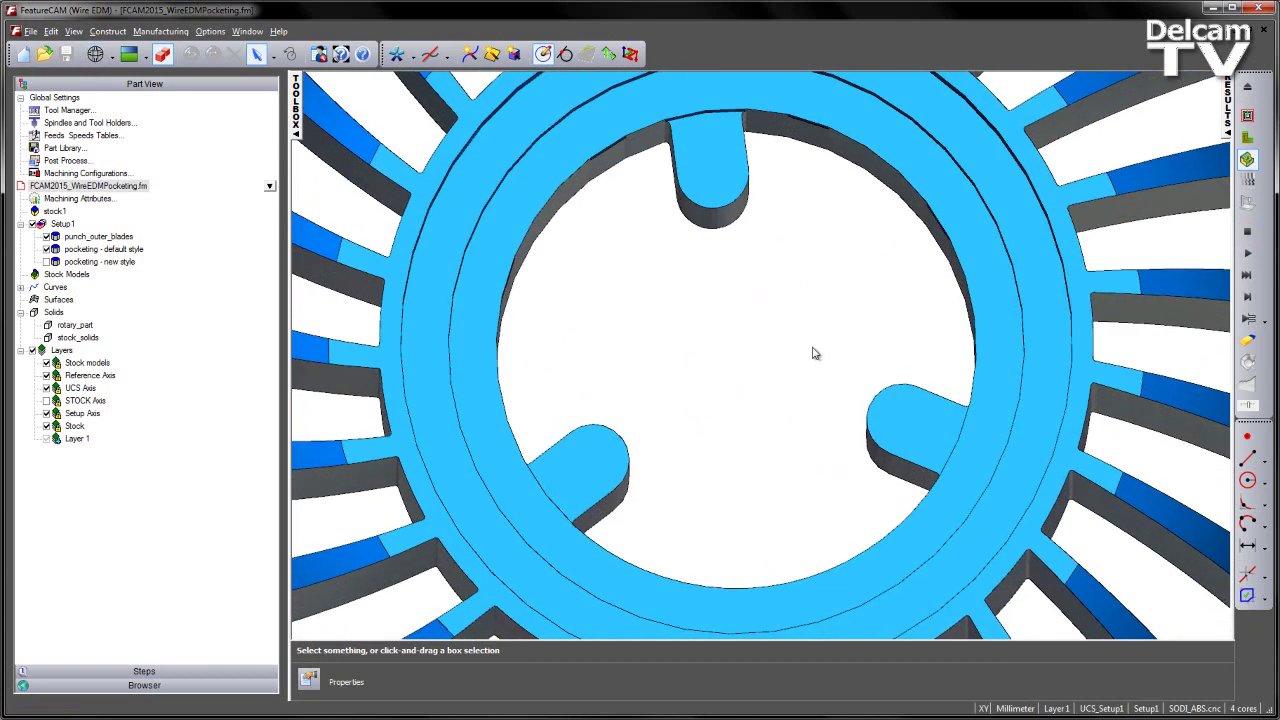
{"action": "left_click", "coordinate": [1240, 232]}
Step: In Top view, open and close the 'pocketing - default style' properties, then simulate its toolpath
{"action": "key", "text": "ctrl+t"}
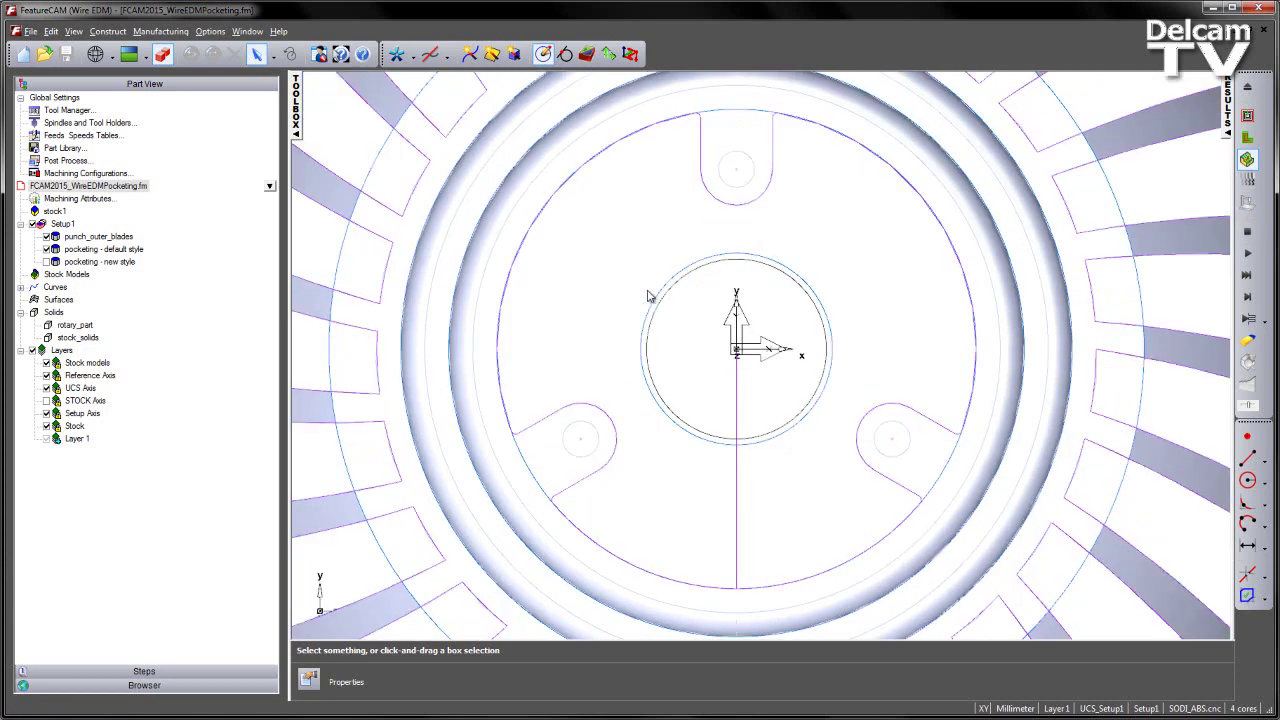
{"action": "double_click", "coordinate": [80, 252]}
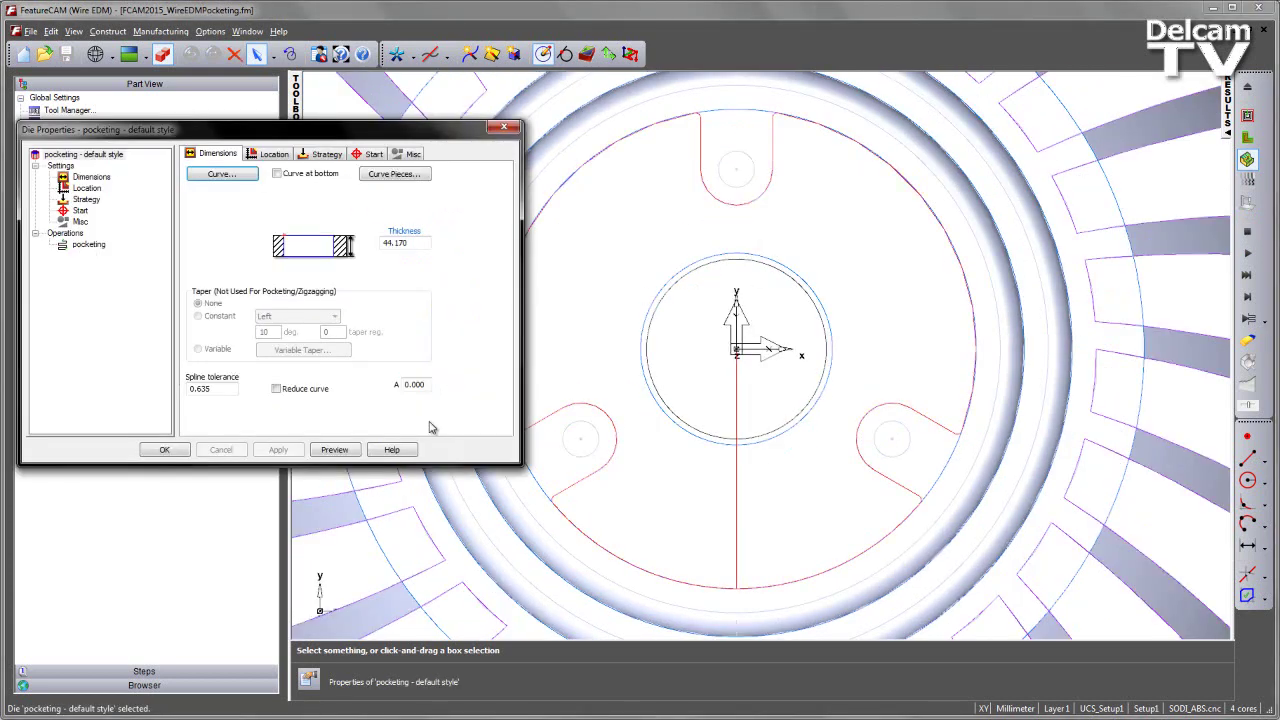
{"action": "left_click", "coordinate": [336, 452]}
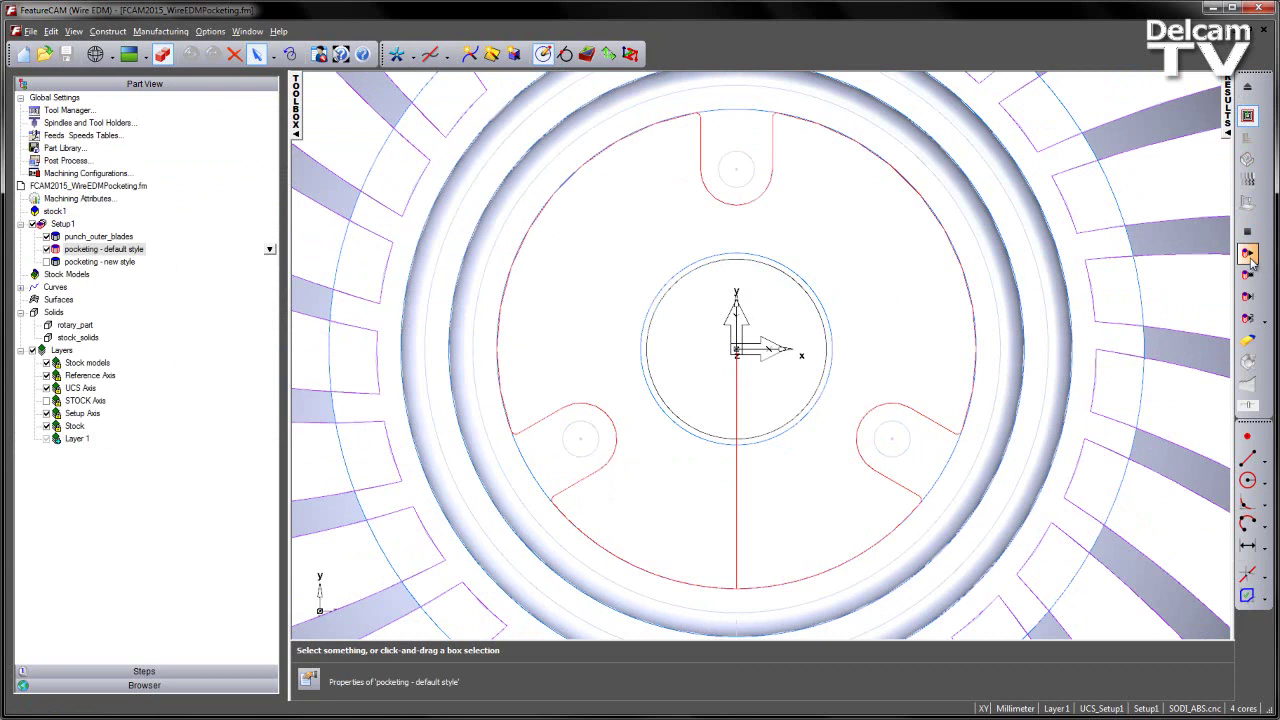
{"action": "left_click", "coordinate": [1247, 253]}
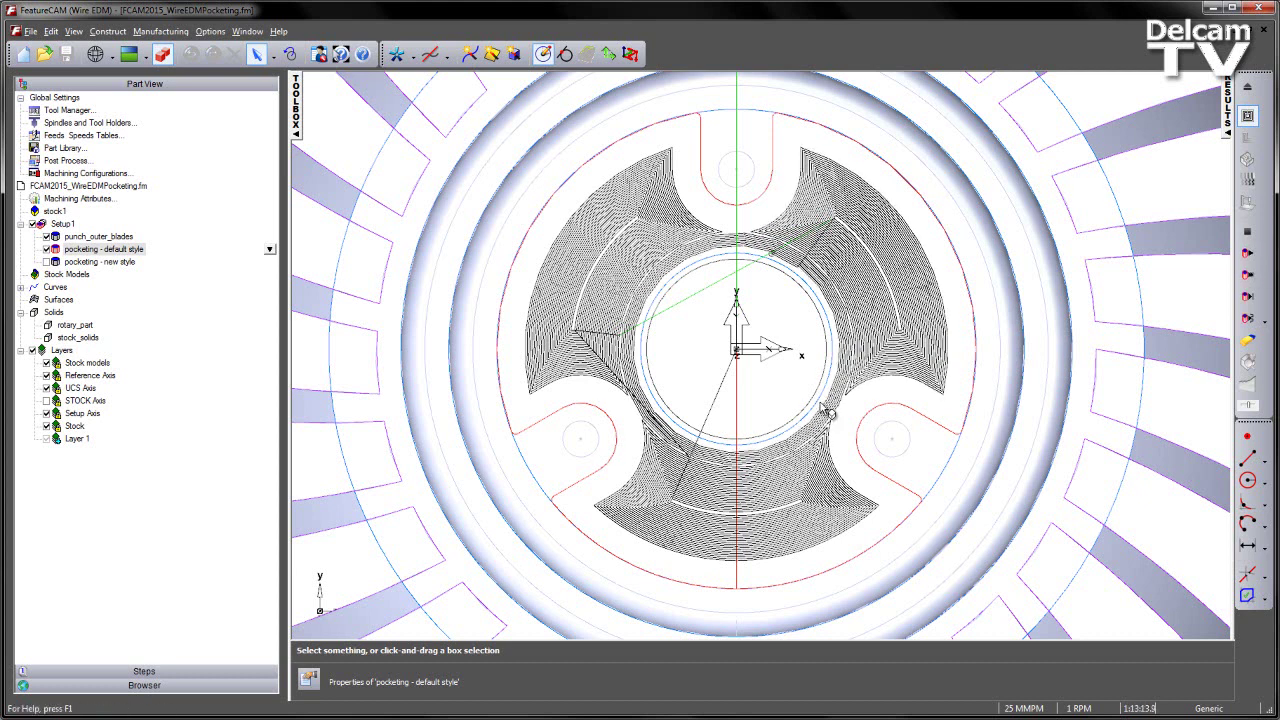
Step: Close the default-style properties and enable 'Use new pocketing technology' on 'pocketing - new style'
{"action": "left_click", "coordinate": [1247, 89]}
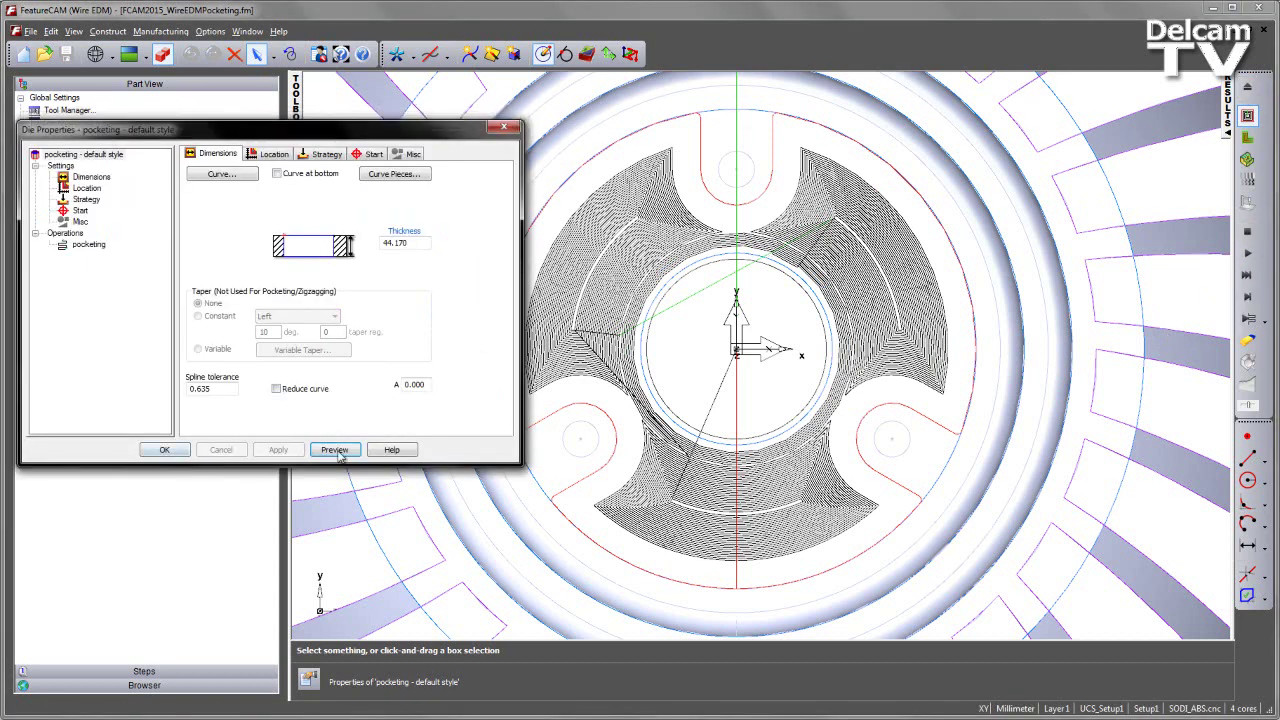
{"action": "left_click", "coordinate": [505, 127]}
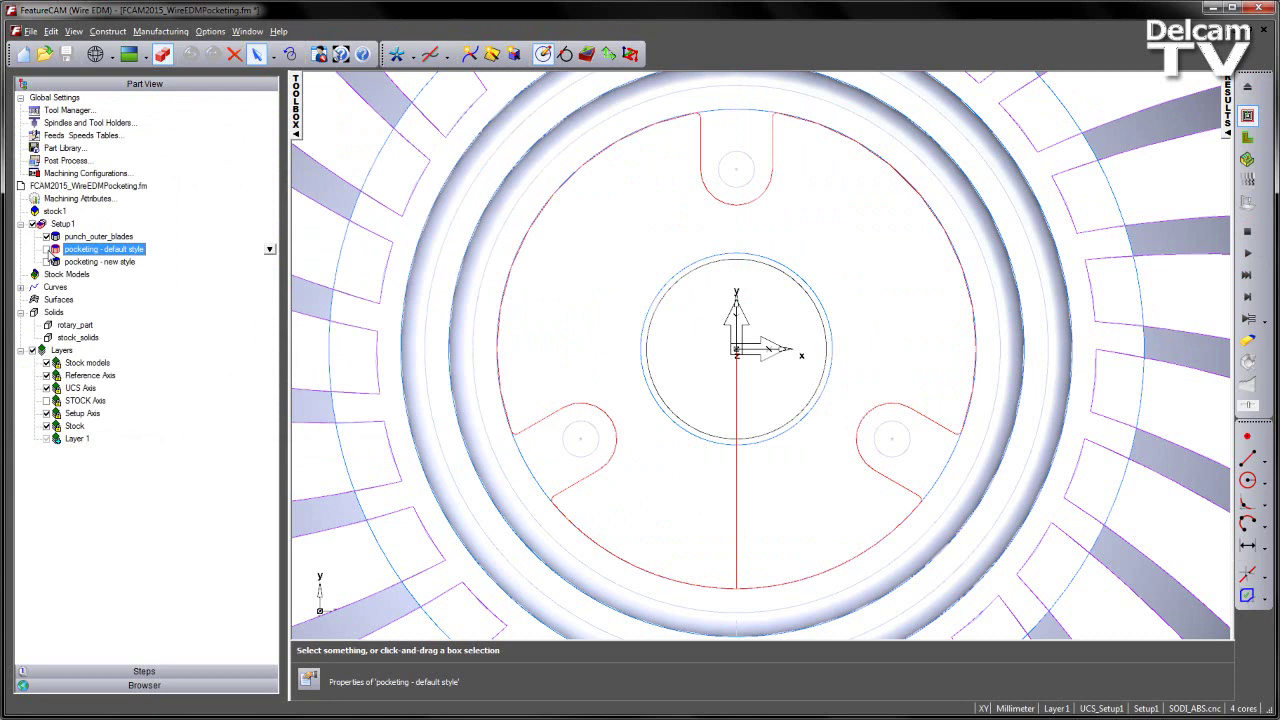
{"action": "left_click", "coordinate": [52, 261]}
{"action": "double_click", "coordinate": [72, 264]}
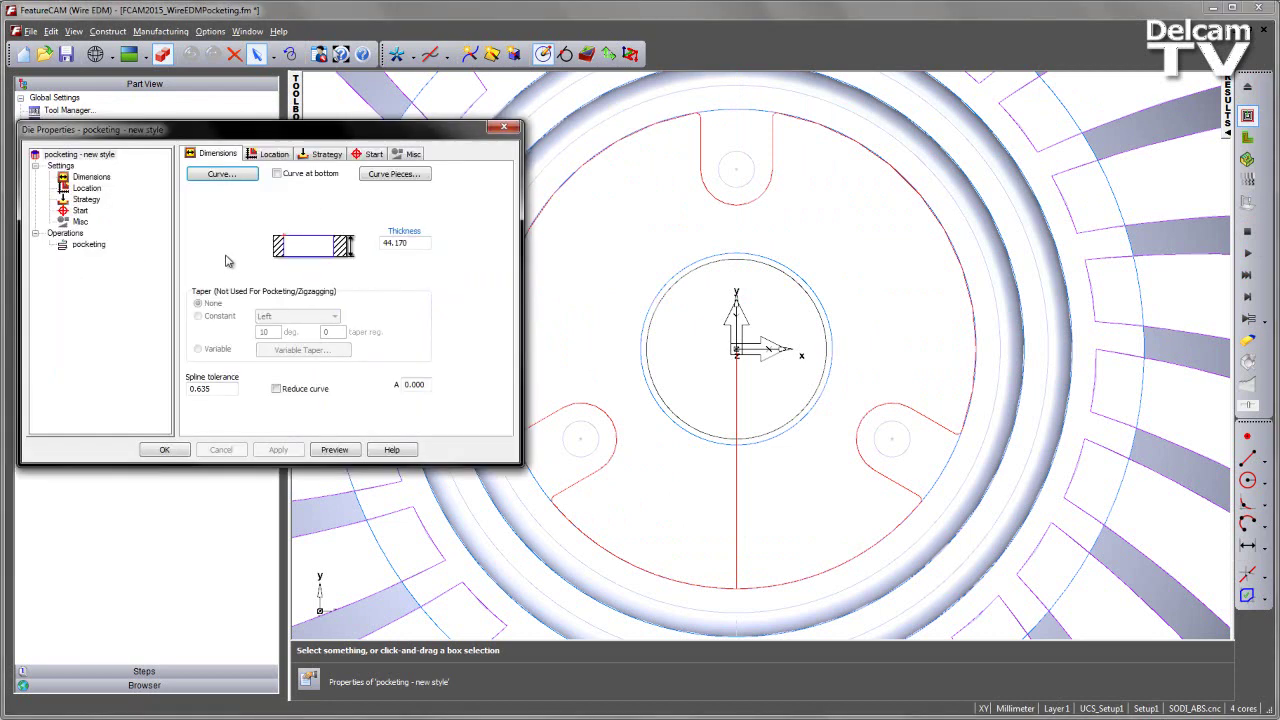
{"action": "left_click", "coordinate": [324, 155]}
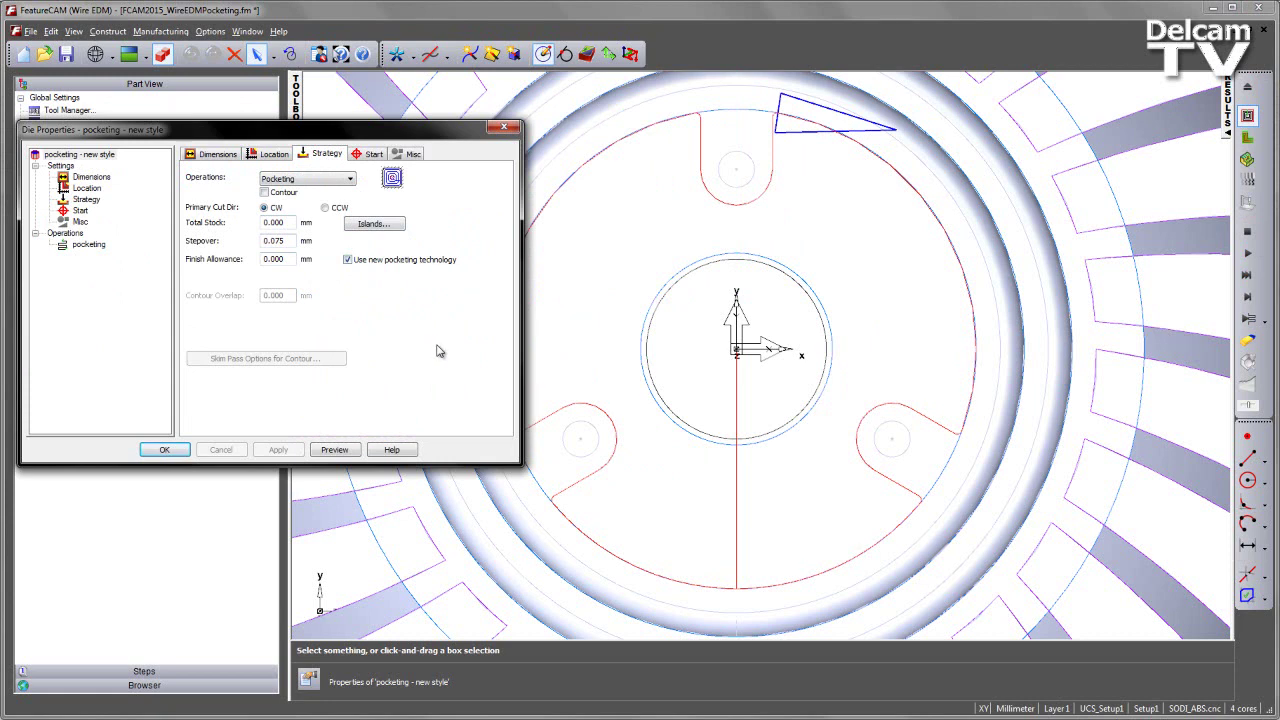
{"action": "left_click", "coordinate": [335, 451]}
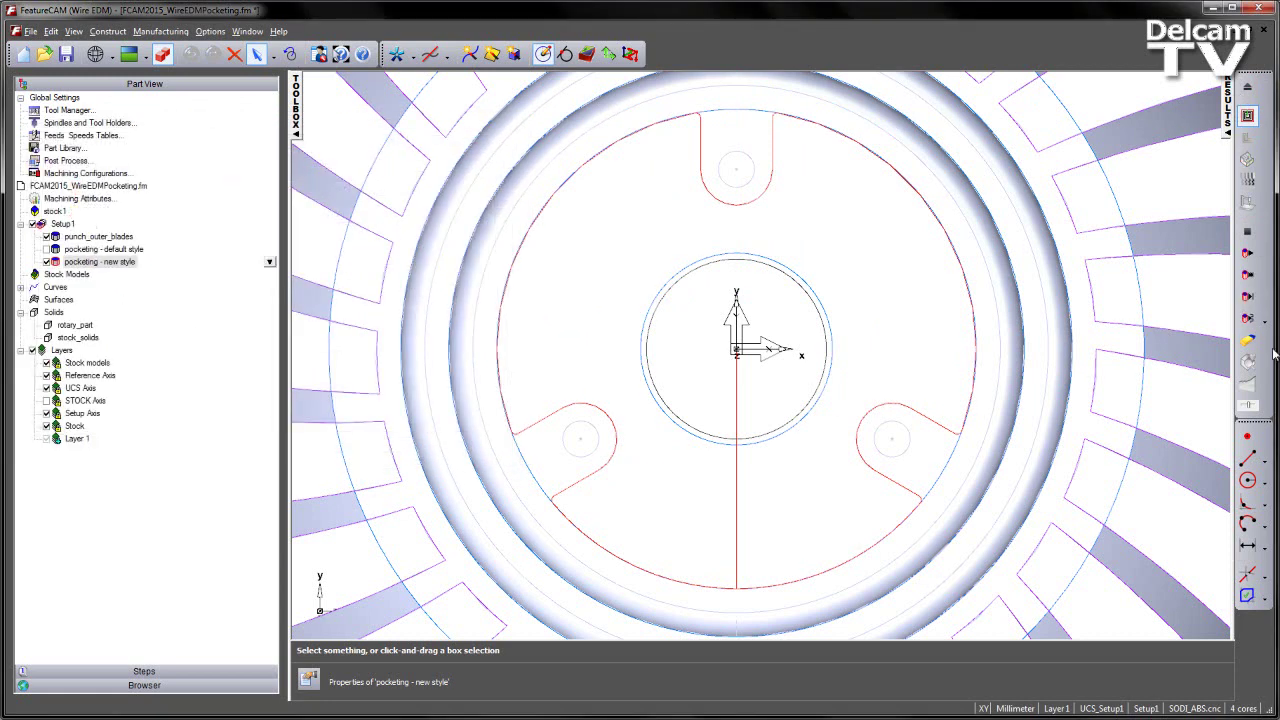
{"action": "left_click", "coordinate": [1248, 254]}
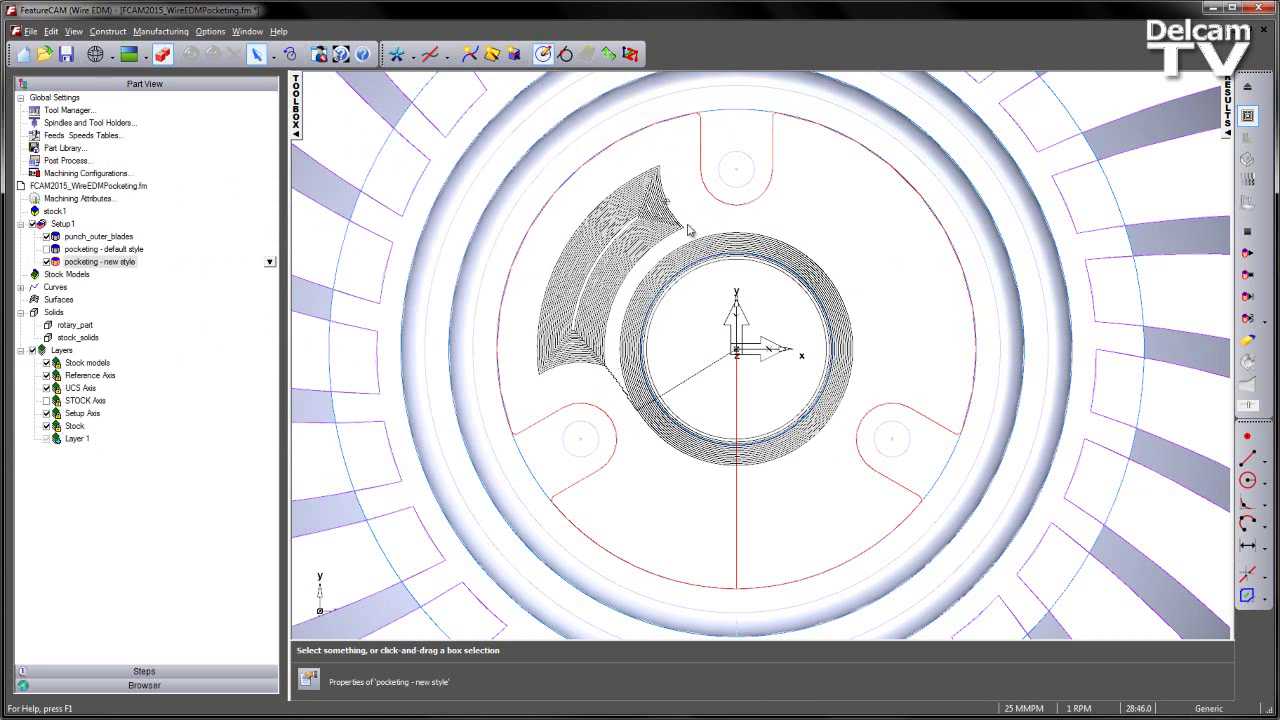
{"action": "left_click", "coordinate": [1249, 256]}
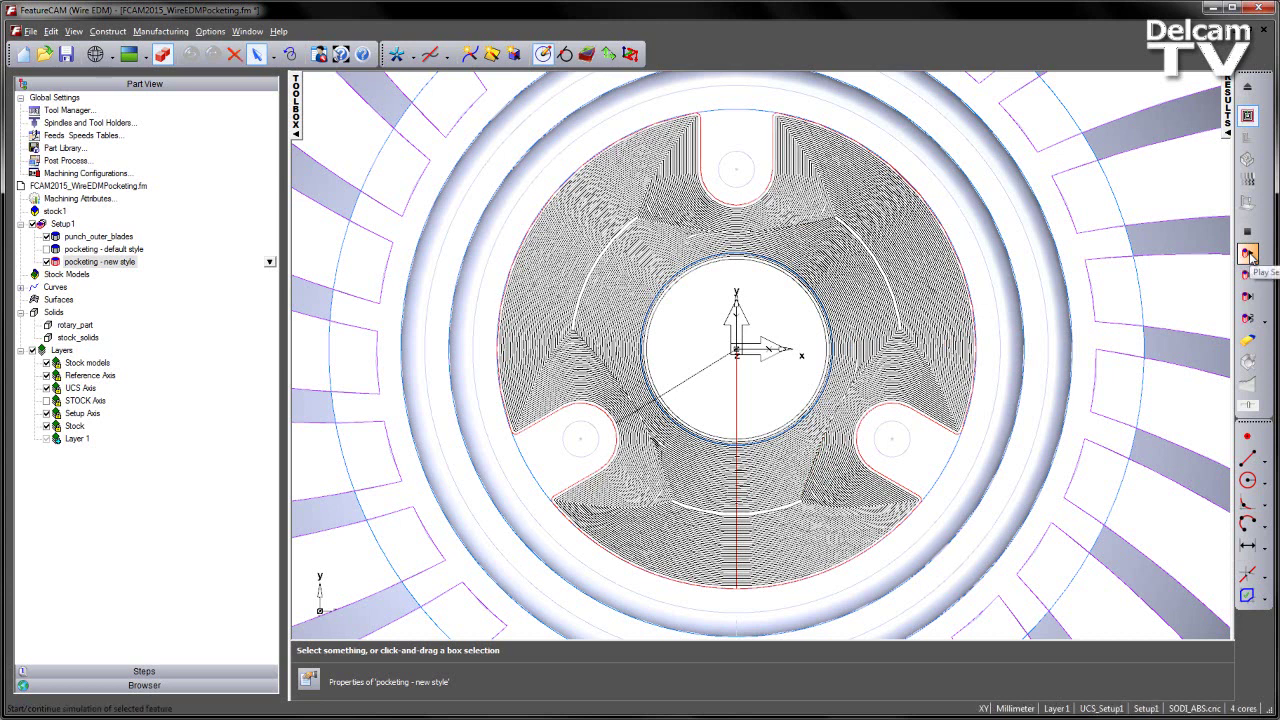
{"action": "left_click", "coordinate": [1247, 232]}
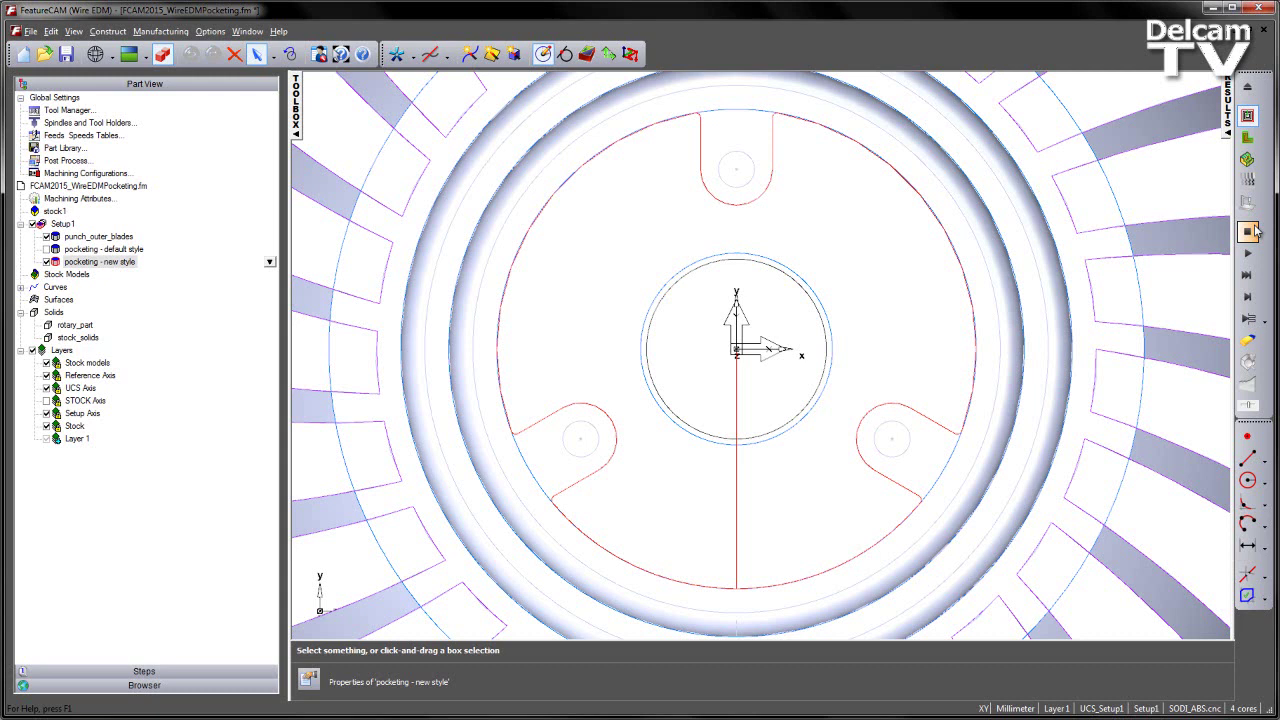
Step: Zoom out, start the 3D solid cutting simulation for the new-style pocketing, and zoom in on the hub
{"action": "scroll", "coordinate": [831, 263], "scroll_direction": "down", "scroll_amount": 3}
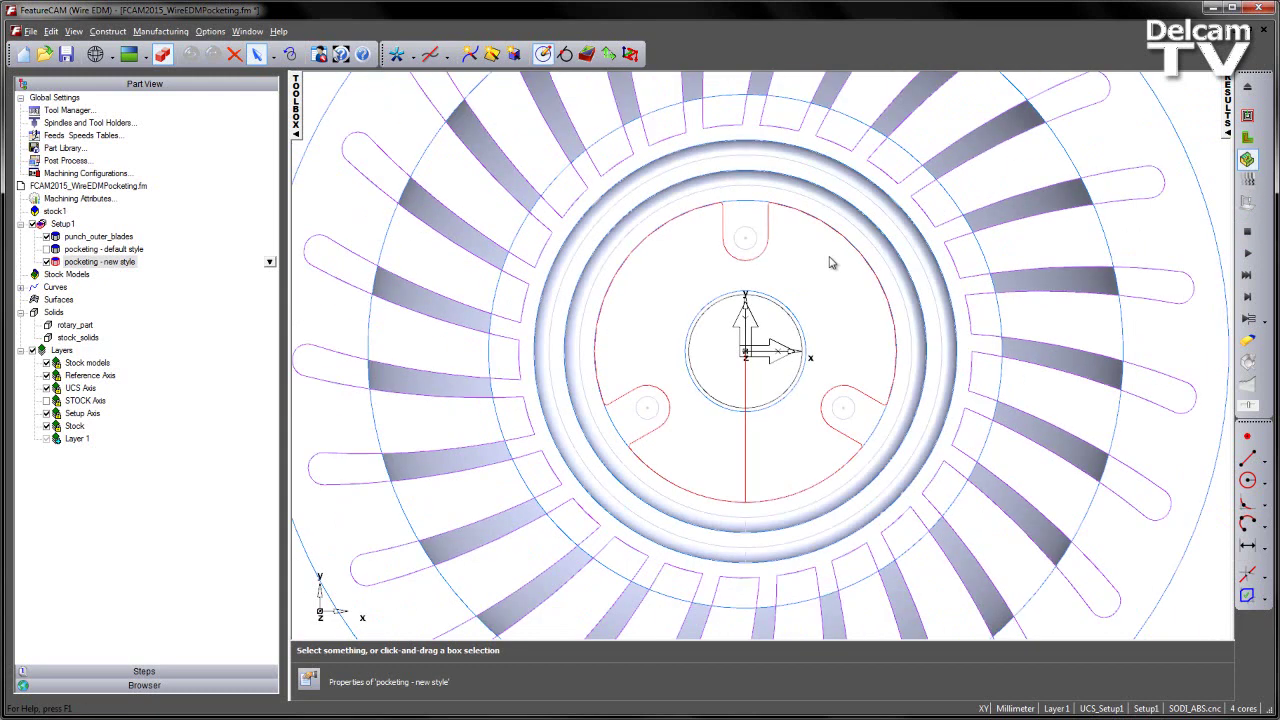
{"action": "left_click", "coordinate": [1251, 321]}
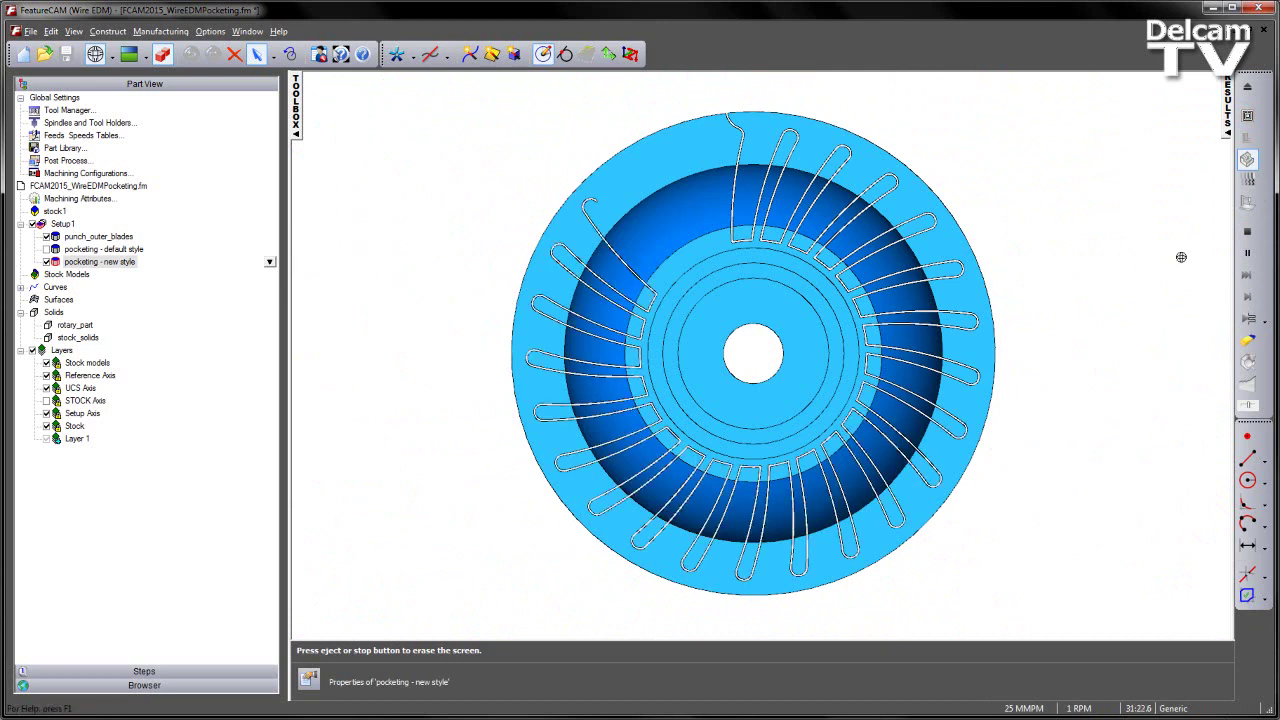
{"action": "left_click", "coordinate": [265, 56]}
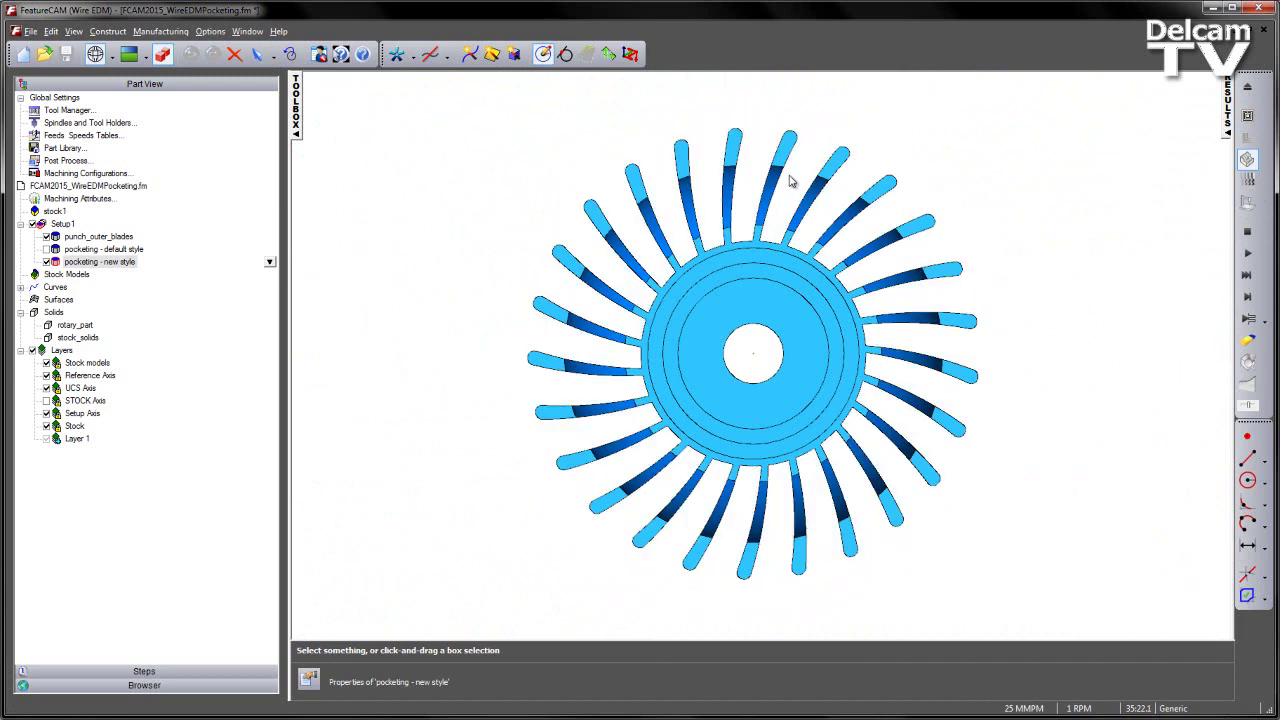
{"action": "scroll", "coordinate": [805, 305], "scroll_direction": "up", "scroll_amount": 5}
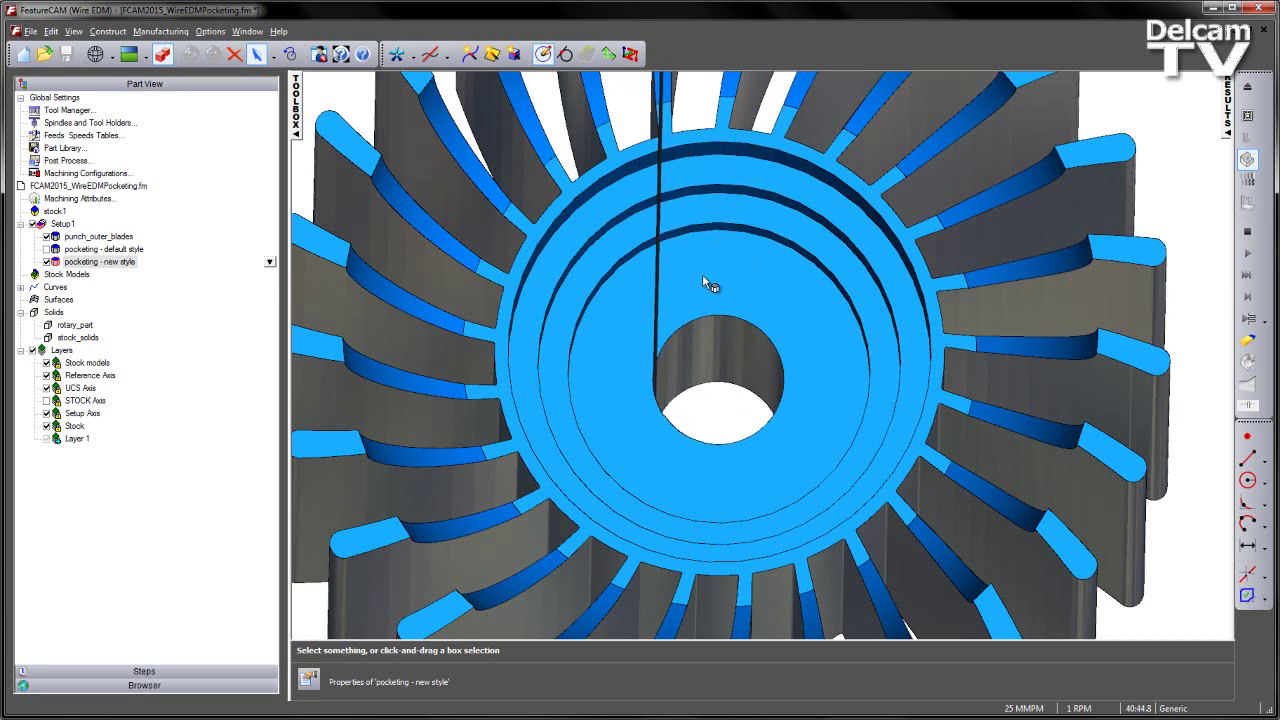
Step: Run the new-style pocketing simulation to completion, pausing twice to orbit and inspect the bore
{"action": "left_click", "coordinate": [1250, 256]}
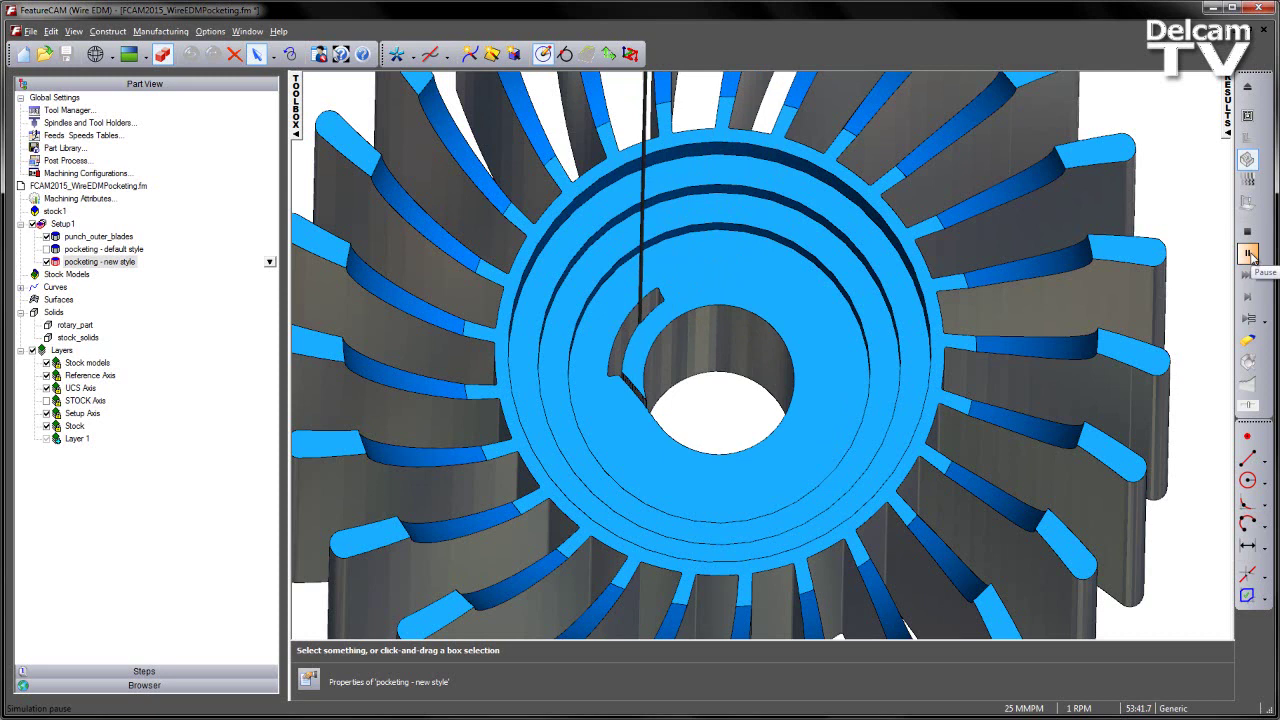
{"action": "left_click", "coordinate": [1250, 256]}
{"action": "middle_click_drag", "start_coordinate": [1172, 277], "coordinate": [682, 344]}
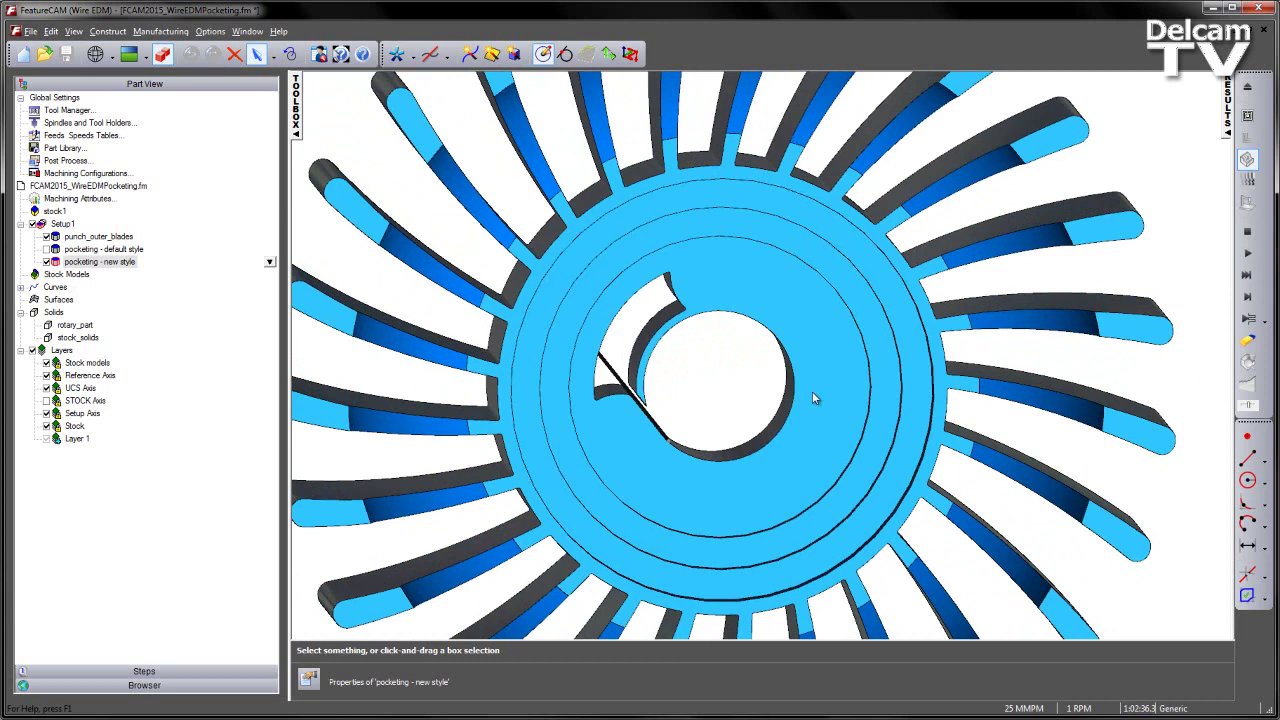
{"action": "middle_click_drag", "start_coordinate": [796, 341], "coordinate": [778, 312]}
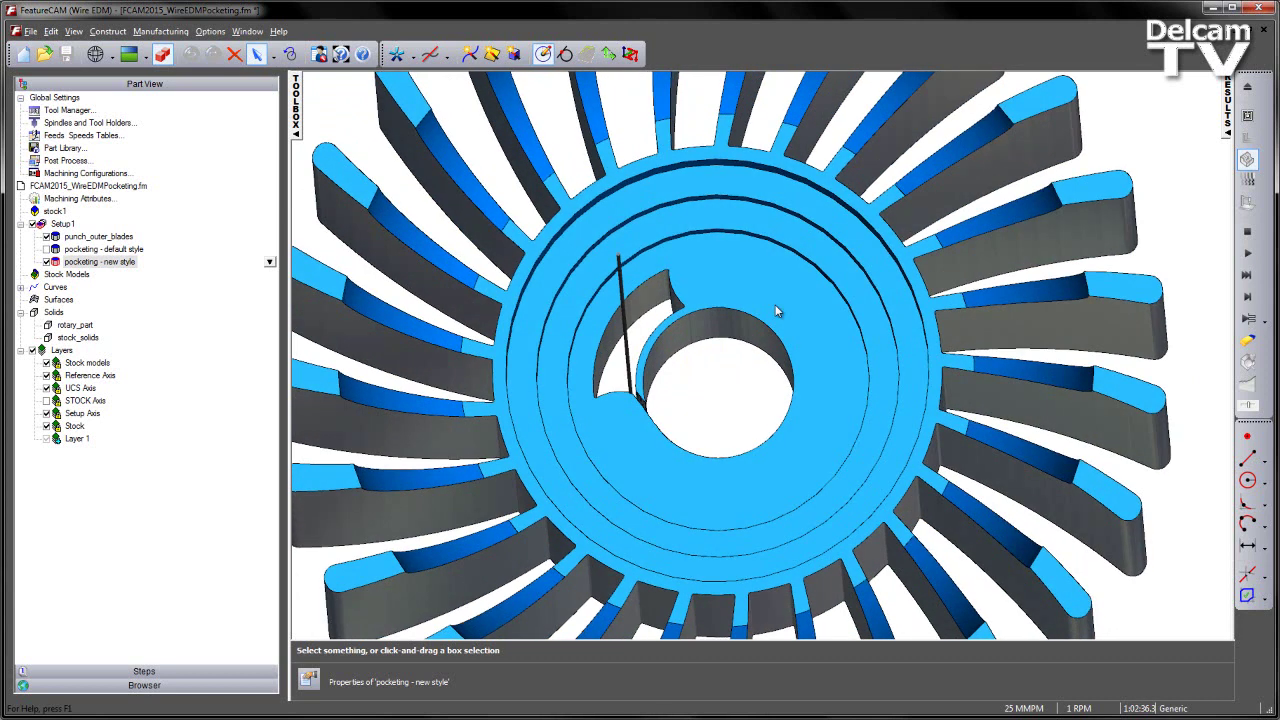
{"action": "left_click", "coordinate": [1250, 256]}
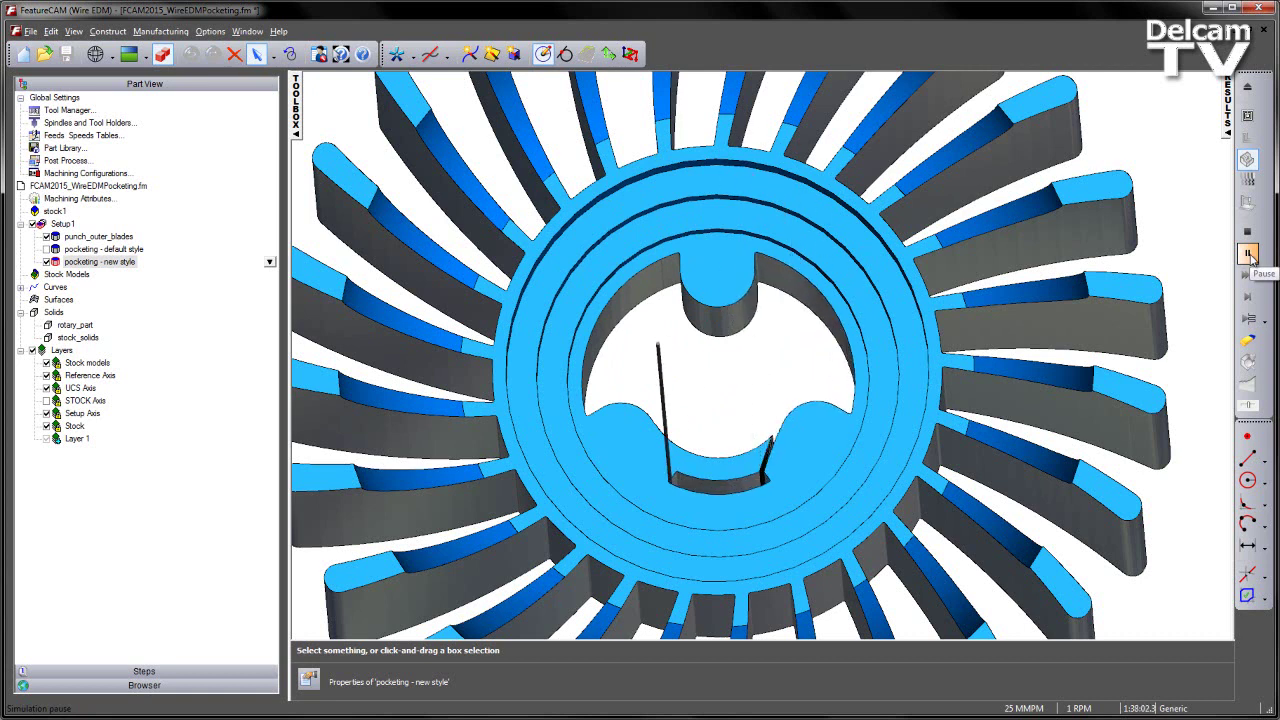
{"action": "left_click", "coordinate": [1250, 256]}
{"action": "middle_click_drag", "start_coordinate": [1051, 317], "coordinate": [796, 340]}
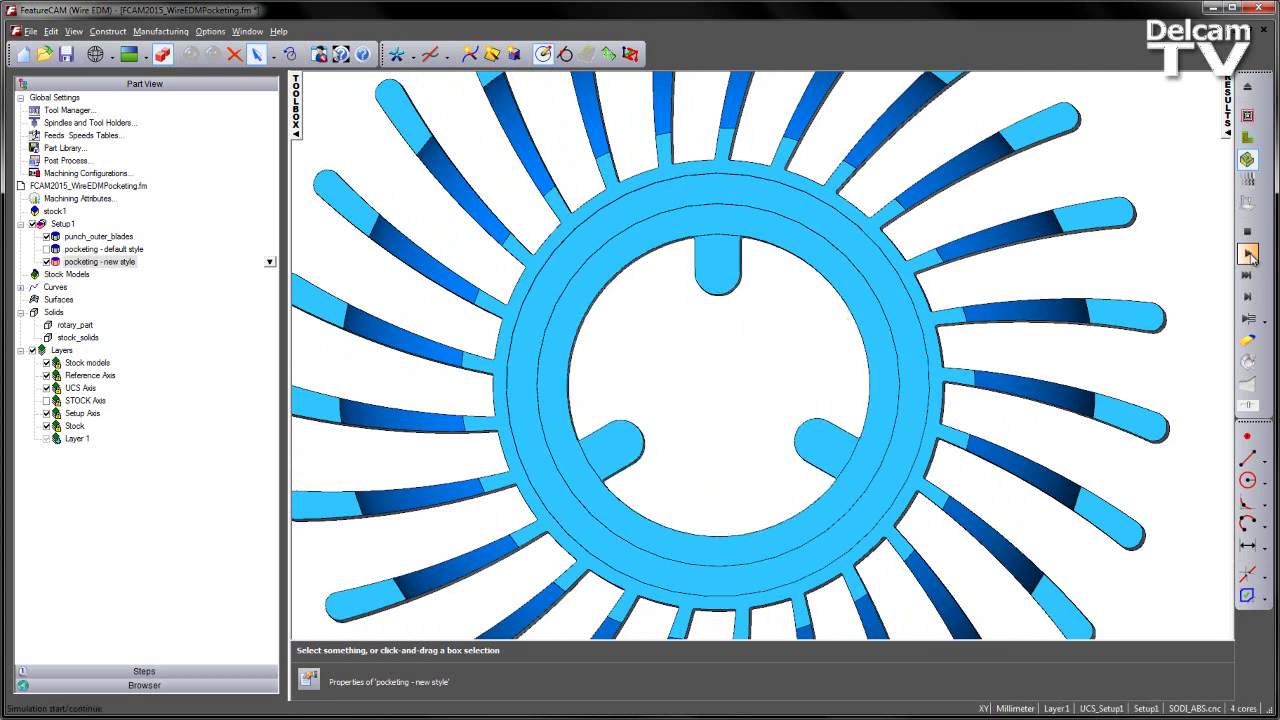
{"action": "left_click", "coordinate": [1250, 256]}
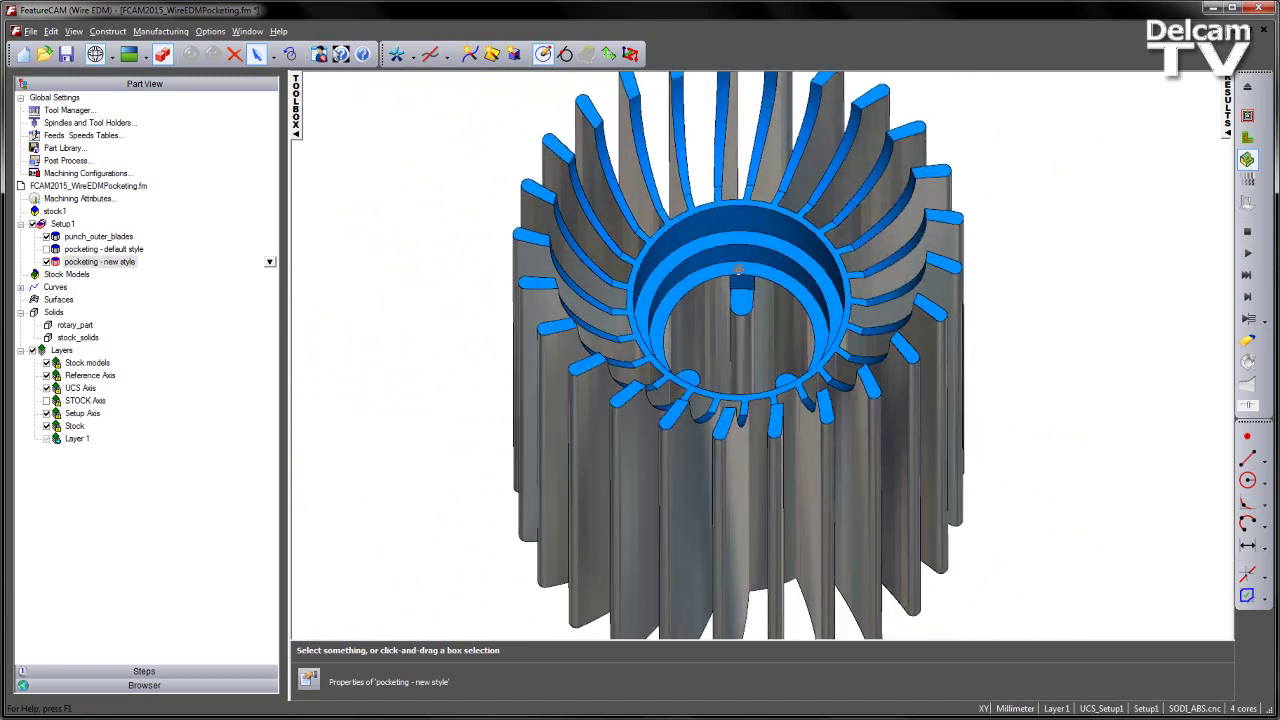